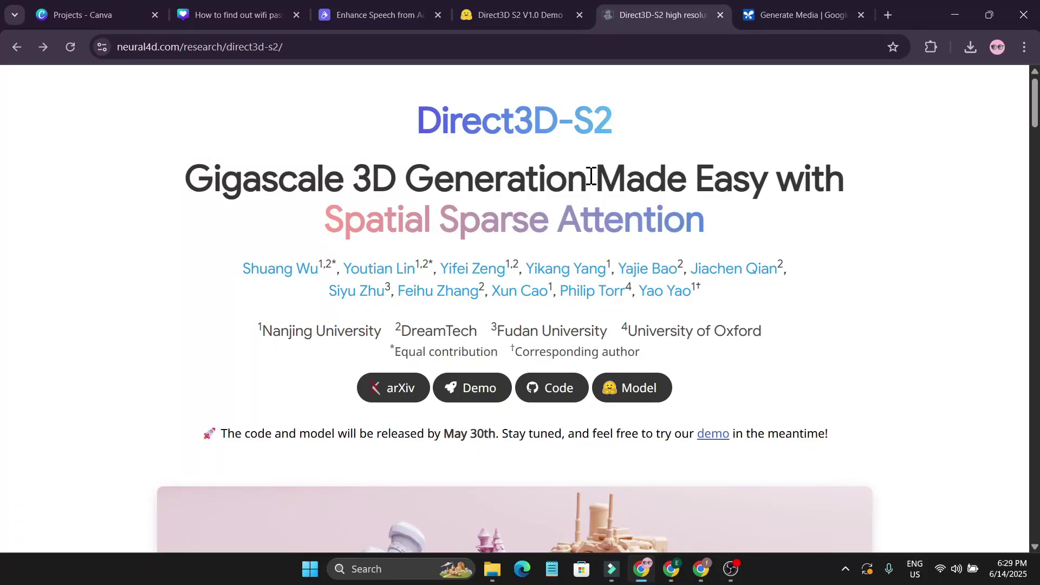
scroll(567, 341, down, 2)
scroll(567, 341, down, 2)
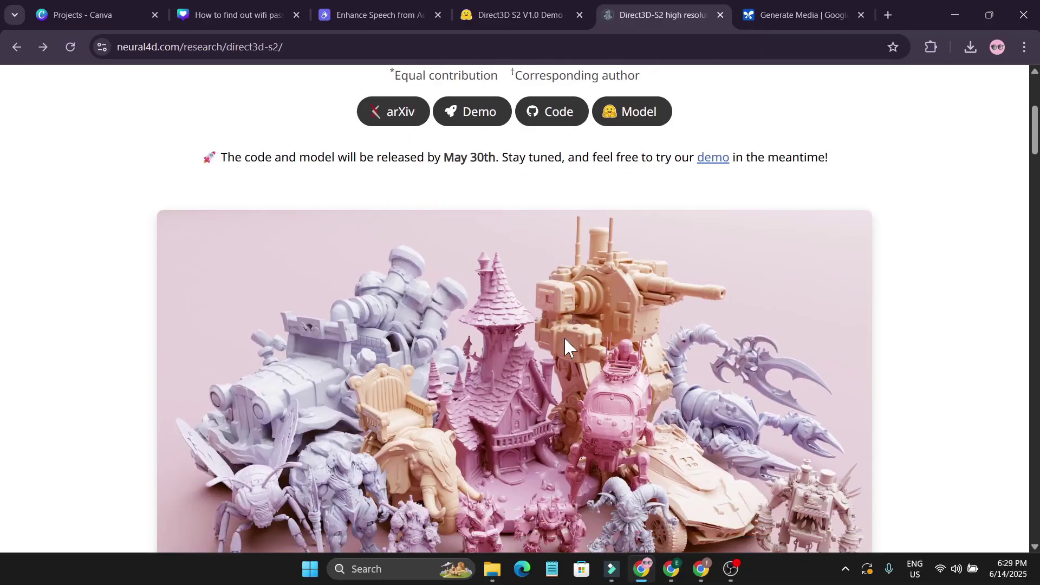
scroll(564, 341, down, 1)
scroll(565, 353, up, 1)
scroll(565, 355, up, 1)
scroll(565, 356, down, 2)
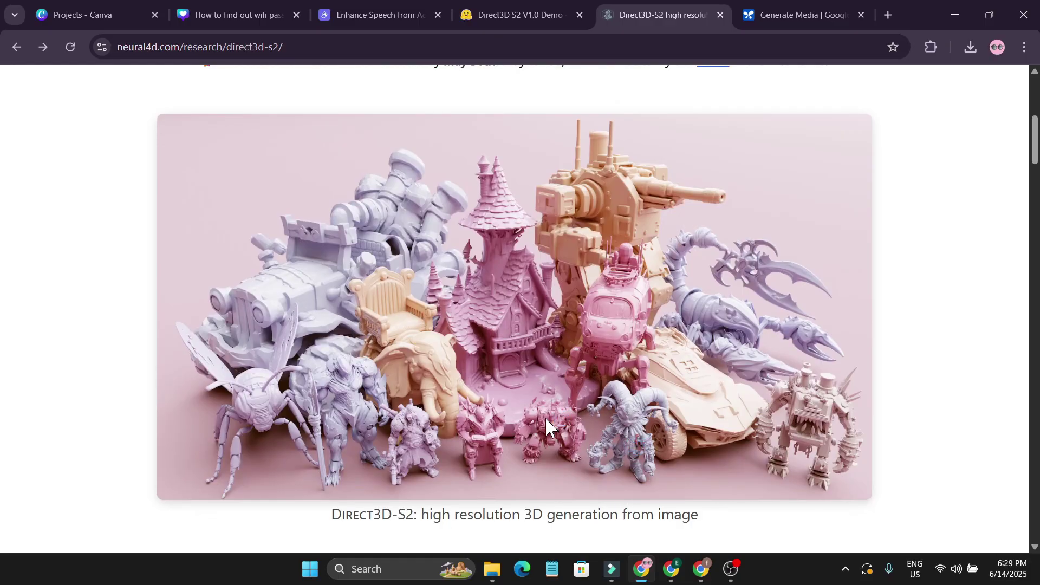
scroll(544, 417, up, 4)
scroll(520, 455, up, 1)
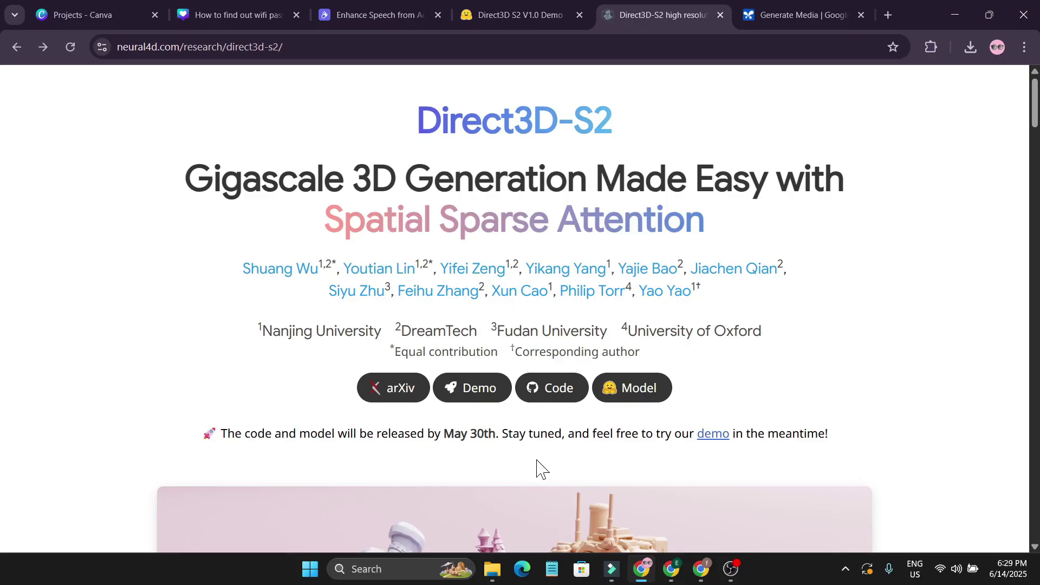
scroll(543, 464, down, 2)
scroll(548, 450, up, 2)
scroll(545, 485, down, 2)
scroll(598, 472, up, 2)
scroll(559, 455, down, 2)
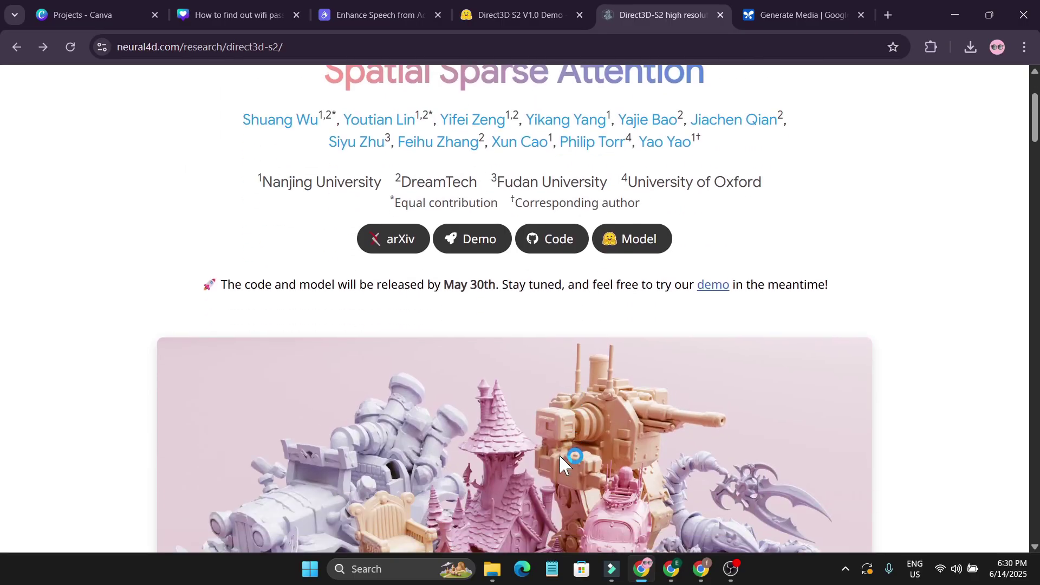
scroll(559, 454, up, 2)
scroll(561, 459, down, 4)
scroll(564, 464, down, 4)
scroll(560, 464, down, 5)
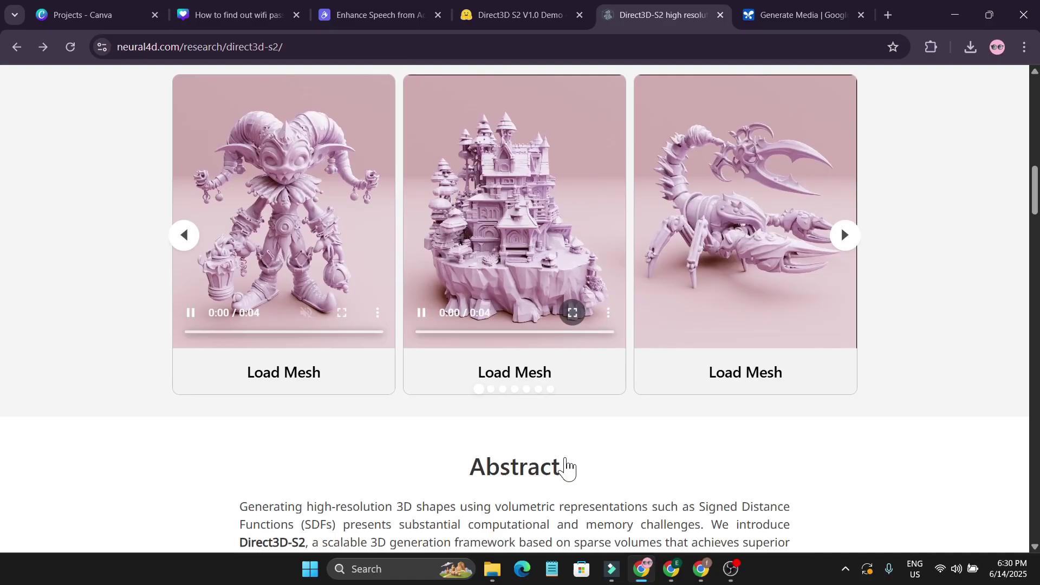
scroll(566, 464, up, 1)
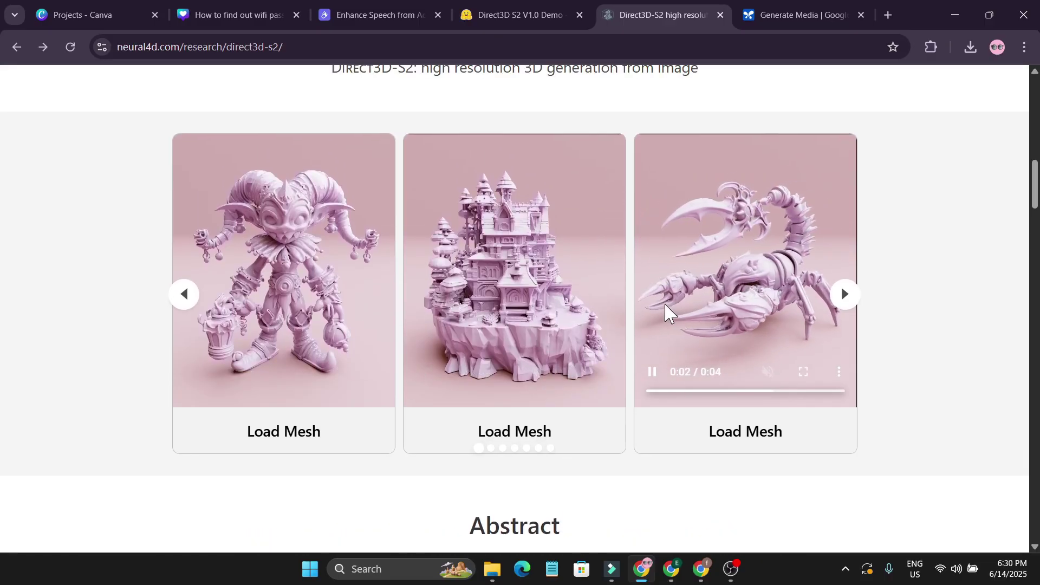
scroll(569, 367, down, 5)
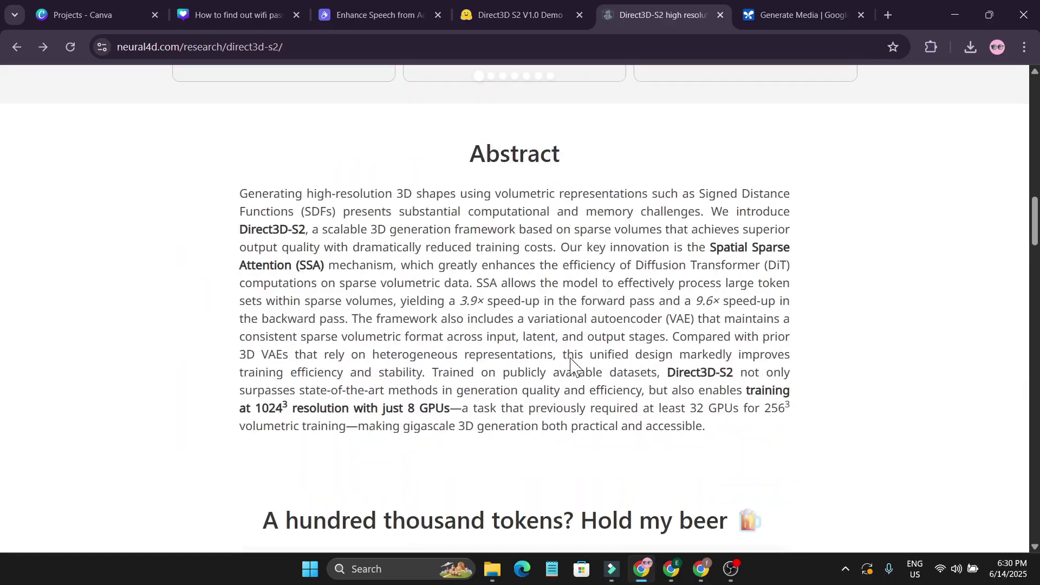
scroll(569, 366, down, 5)
scroll(572, 366, down, 5)
scroll(572, 365, down, 5)
scroll(571, 366, down, 3)
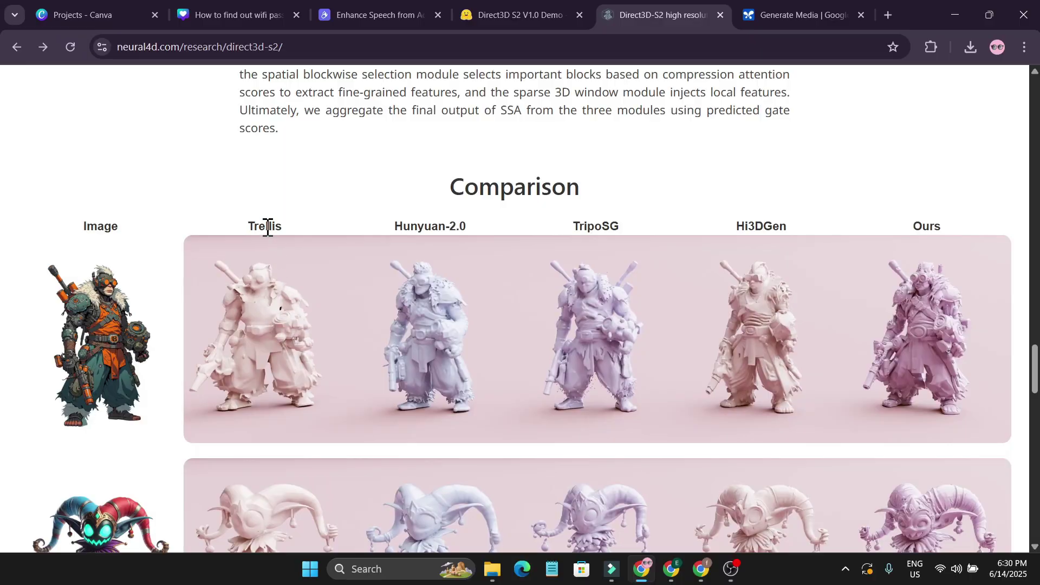
mouse_move(597, 339)
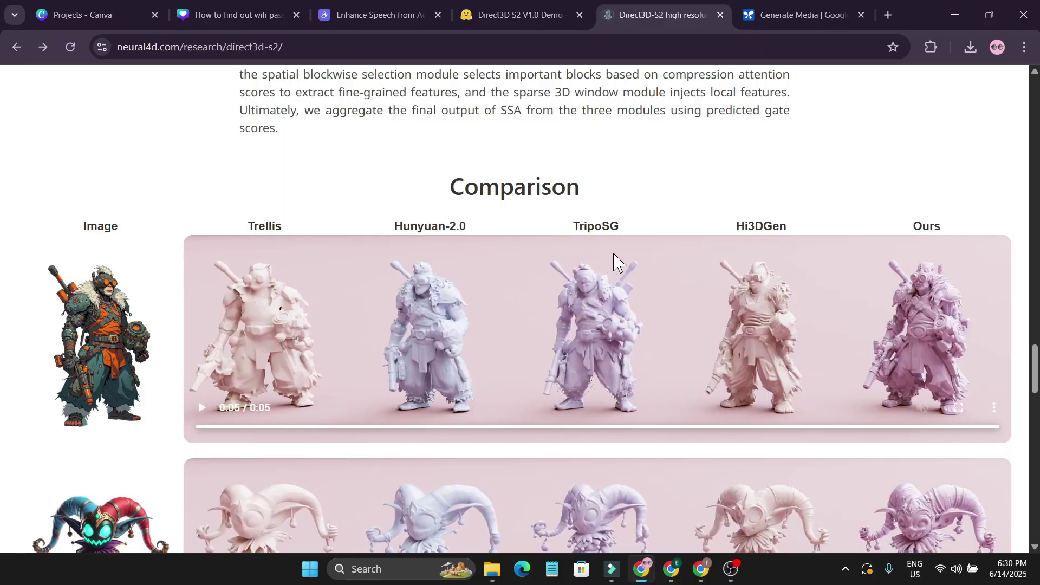
- Open the Direct3D-S2 demo Space and drop the grey sports car photo into Image Input
click(943, 331)
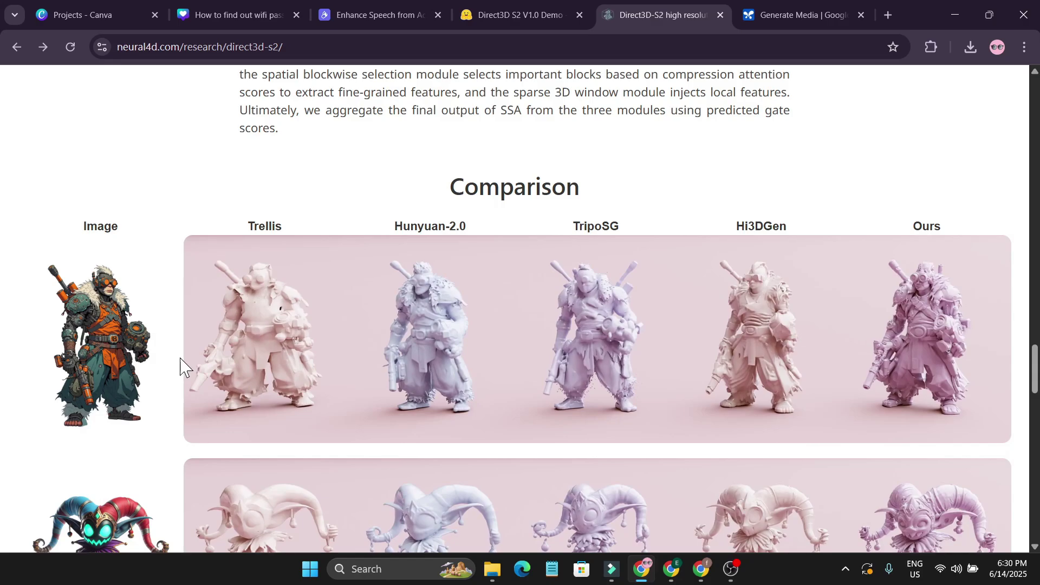
scroll(608, 446, down, 2)
scroll(608, 446, down, 2)
scroll(608, 448, down, 2)
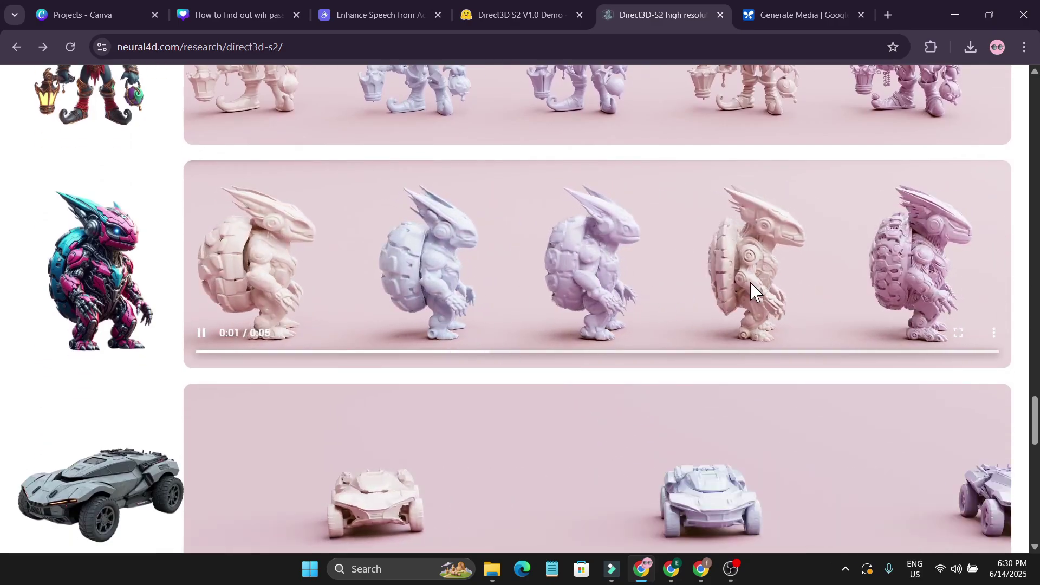
scroll(622, 371, down, 2)
scroll(623, 390, down, 1)
scroll(920, 369, up, 4)
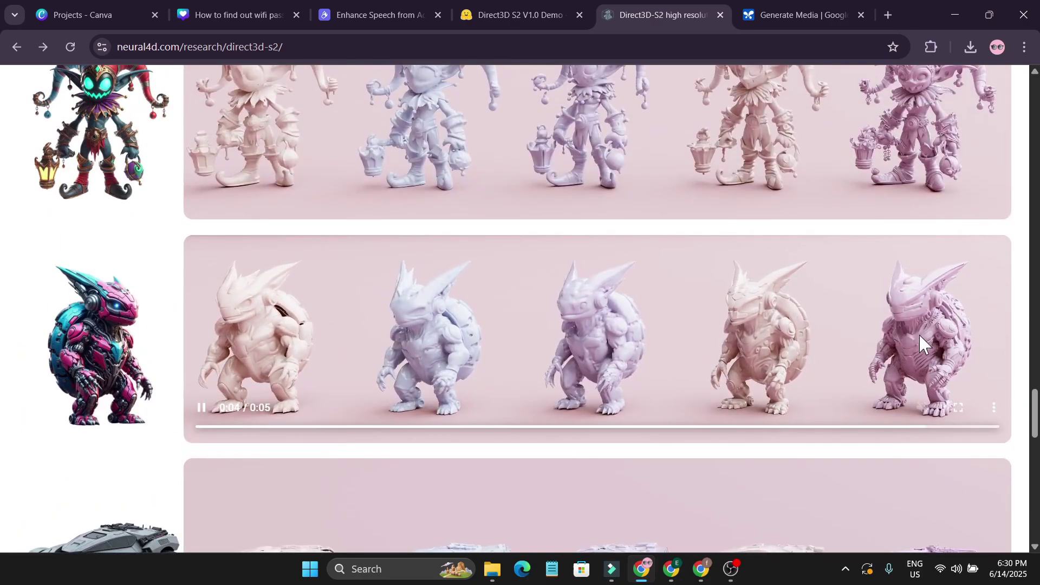
scroll(923, 365, up, 4)
scroll(704, 375, up, 10)
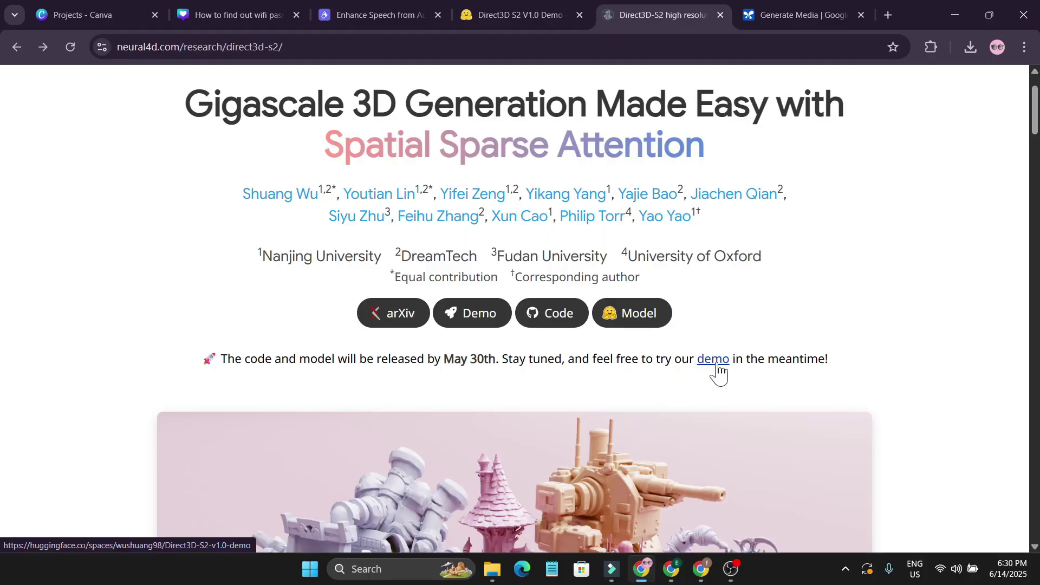
click(521, 15)
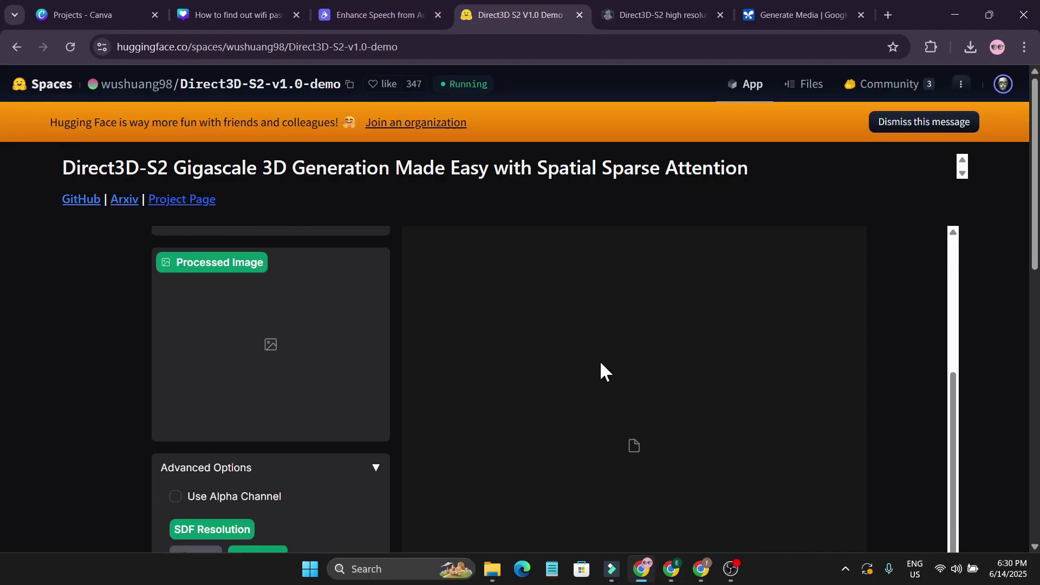
scroll(570, 417, up, 3)
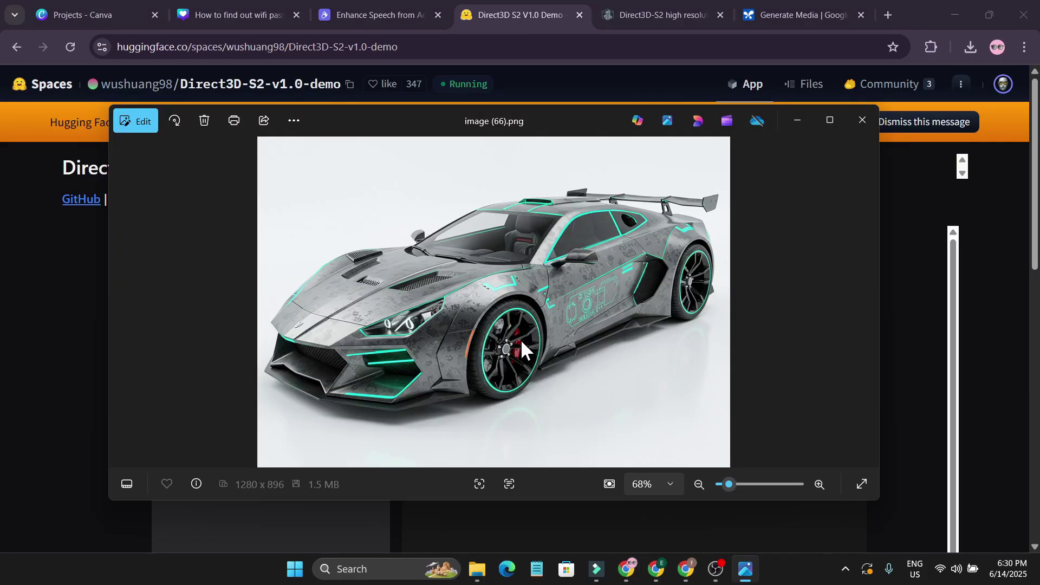
drag(521, 339, 267, 394)
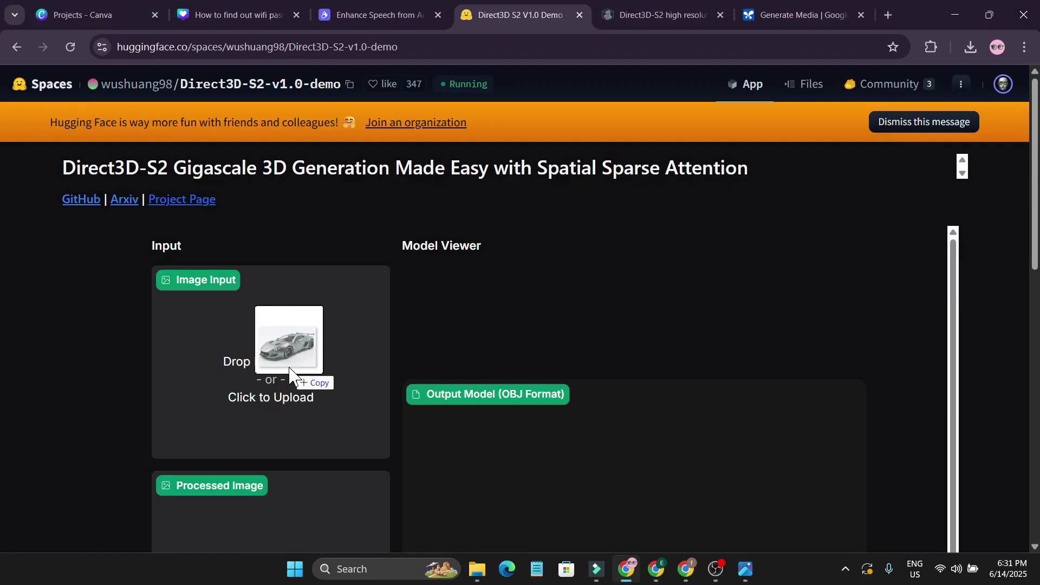
scroll(267, 391, down, 5)
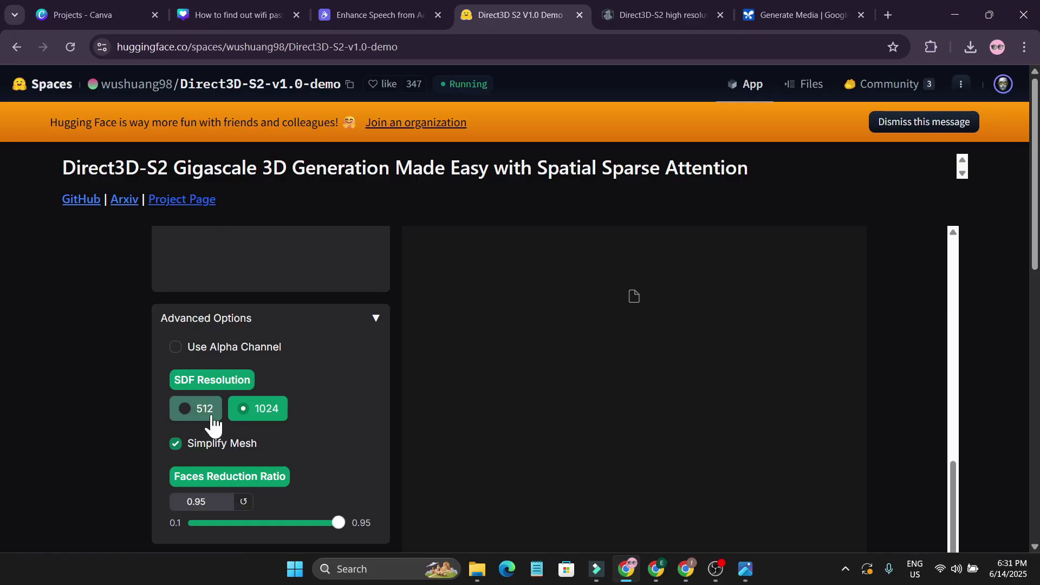
- Set SDF Resolution to 512 in Advanced Options and browse the Examples gallery
click(187, 406)
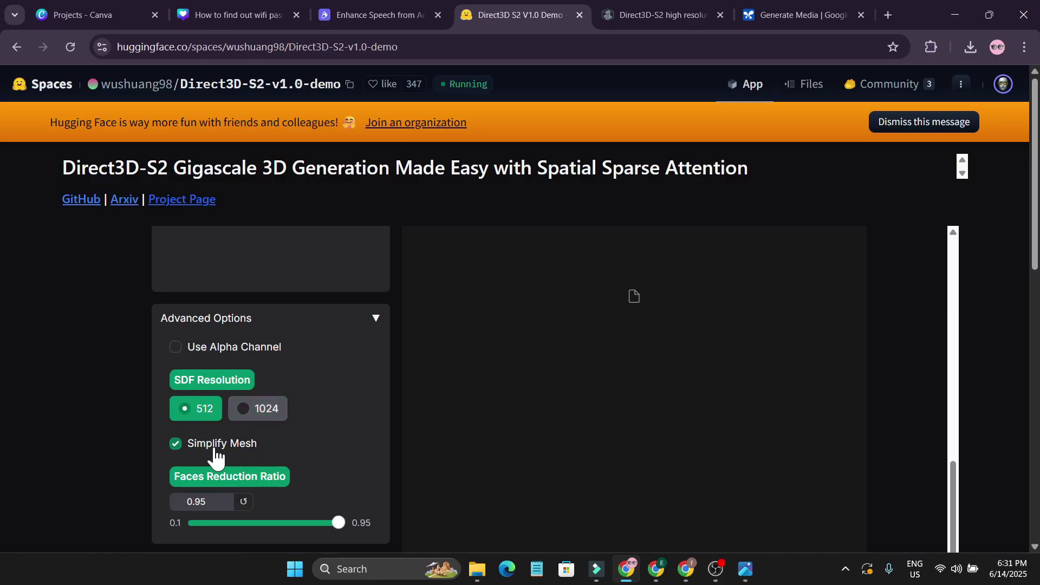
scroll(301, 455, down, 2)
scroll(395, 453, down, 3)
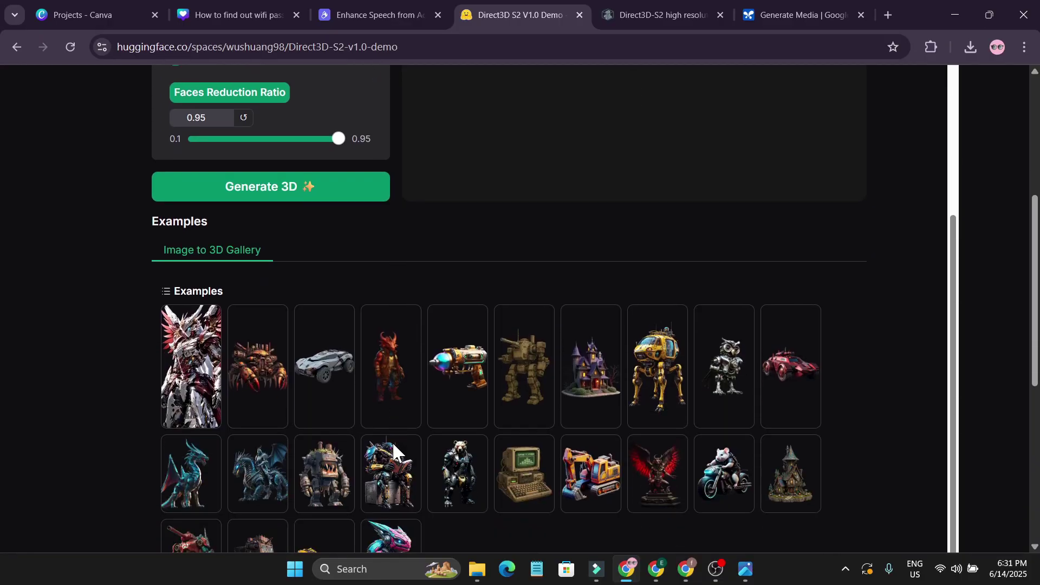
scroll(414, 441, down, 1)
click(441, 427)
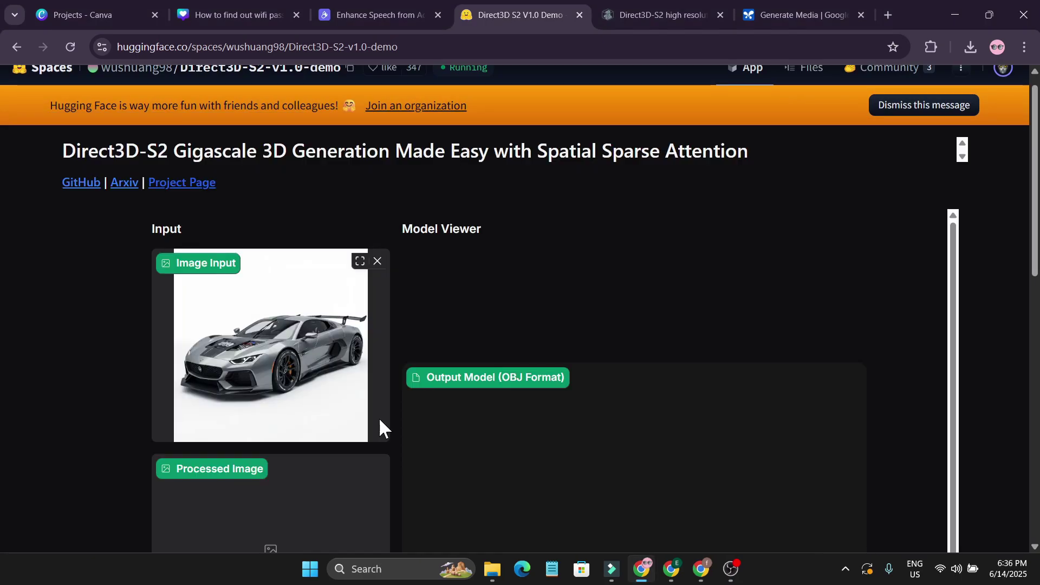
scroll(316, 440, down, 2)
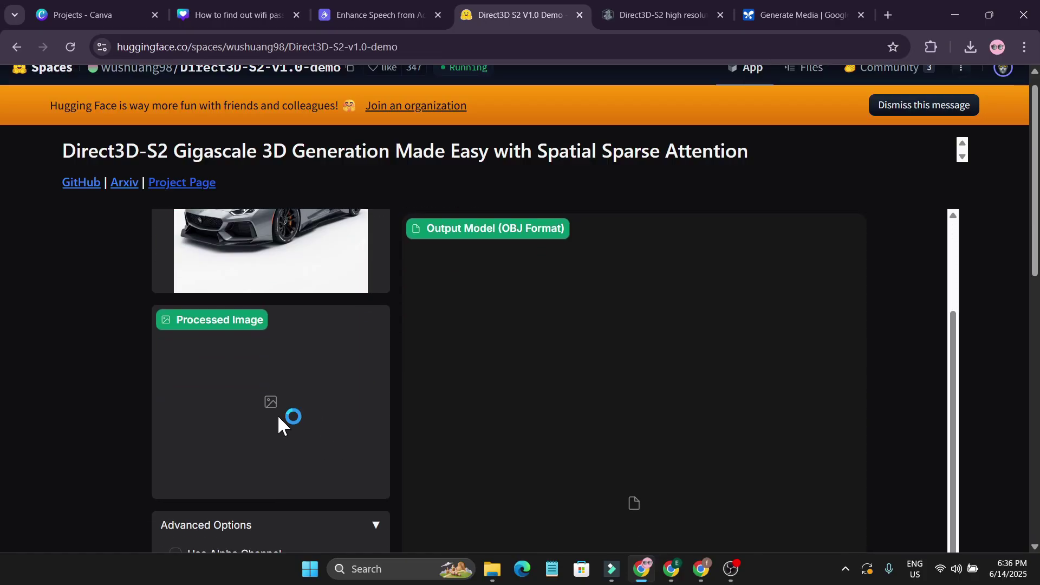
scroll(277, 415, up, 1)
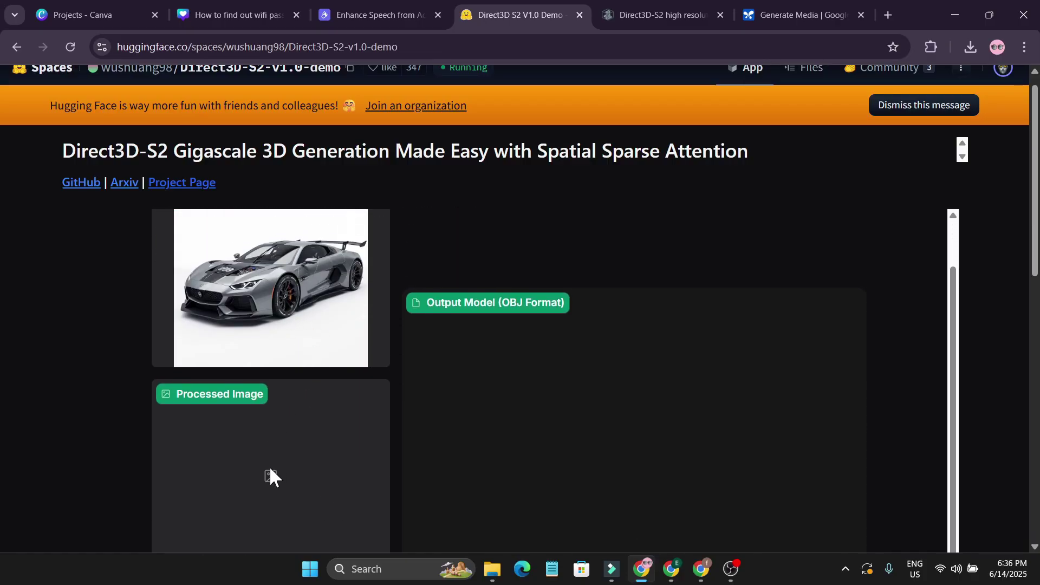
scroll(301, 330, up, 1)
scroll(288, 366, down, 2)
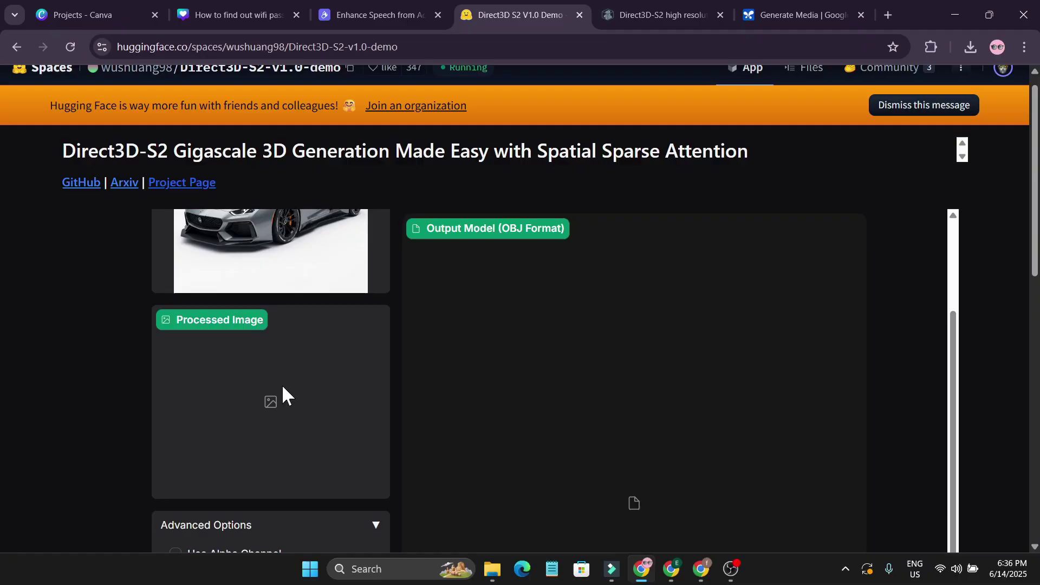
scroll(268, 375, up, 2)
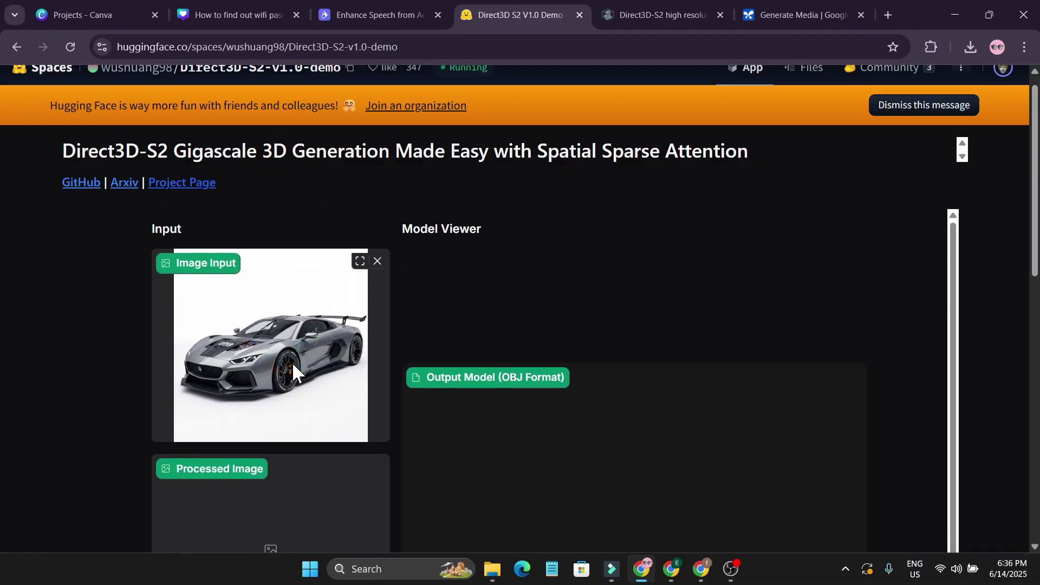
scroll(292, 362, down, 4)
scroll(292, 369, down, 1)
scroll(279, 455, down, 1)
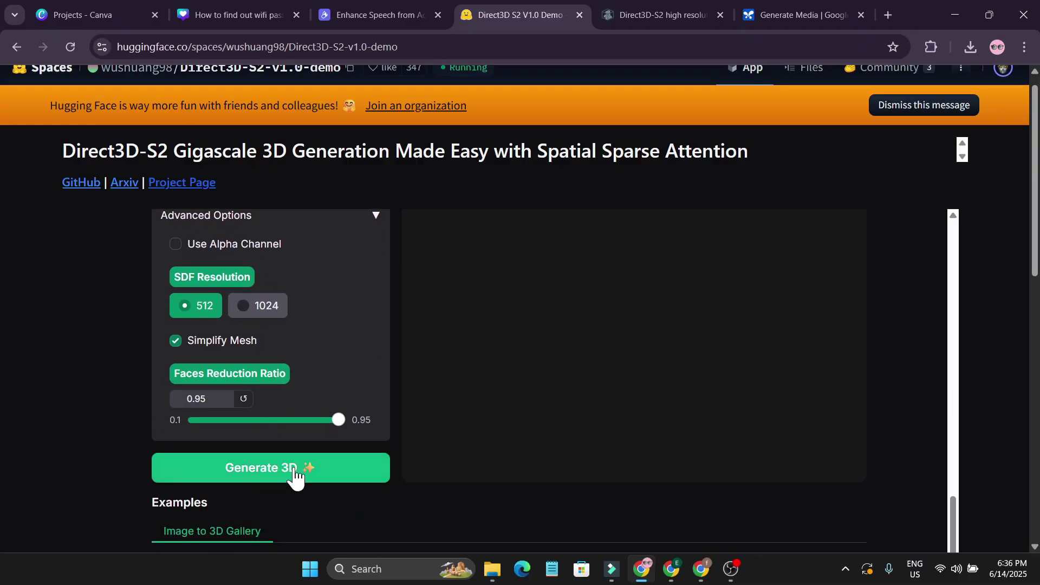
- Generate the 3D car mesh from the photo and rotate it in the Model Viewer
click(279, 470)
scroll(606, 337, up, 1)
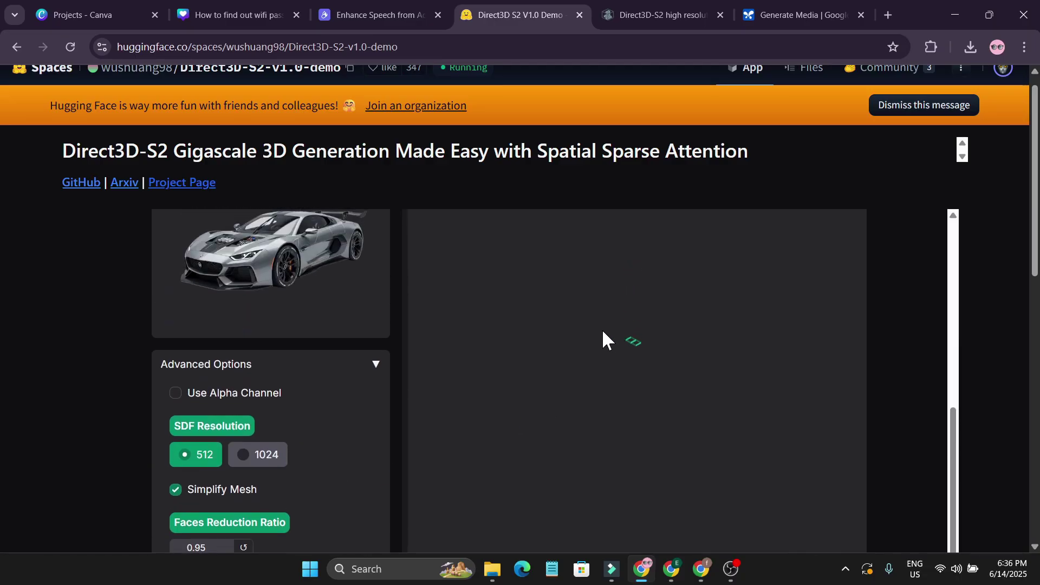
scroll(410, 337, up, 1)
scroll(326, 333, up, 2)
scroll(316, 327, up, 1)
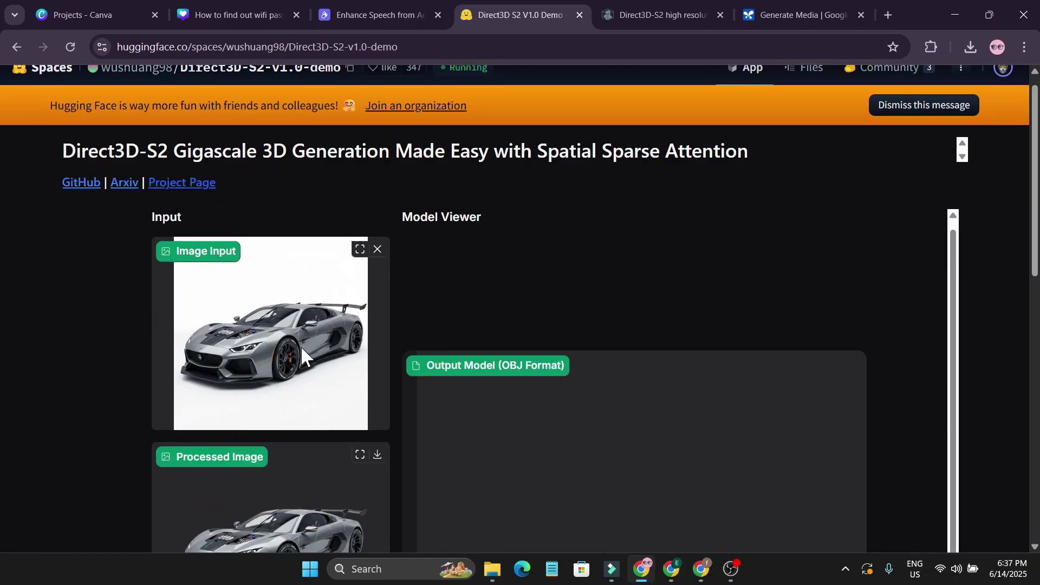
scroll(301, 348, down, 2)
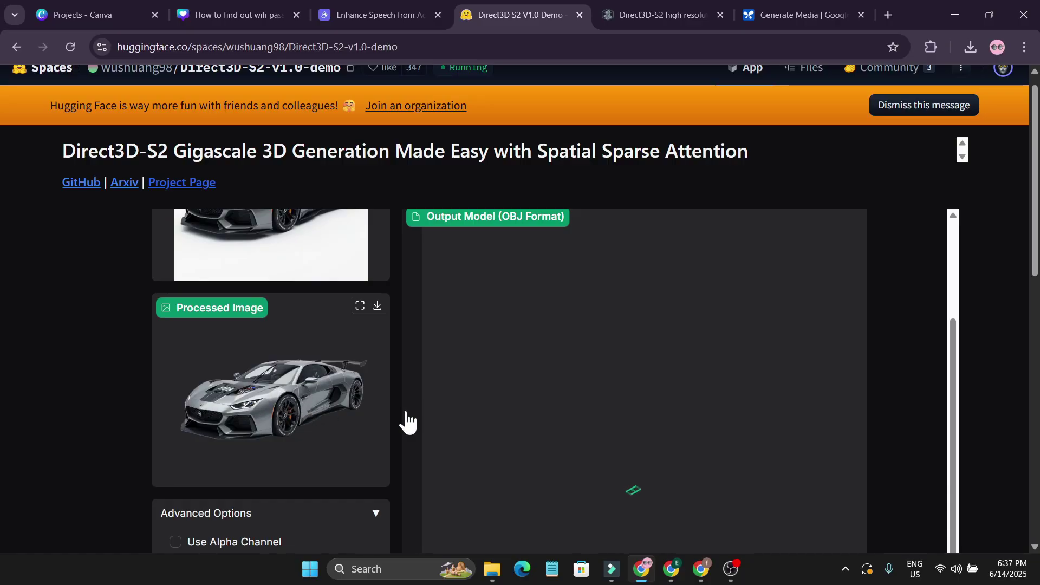
scroll(404, 419, down, 4)
scroll(699, 455, up, 4)
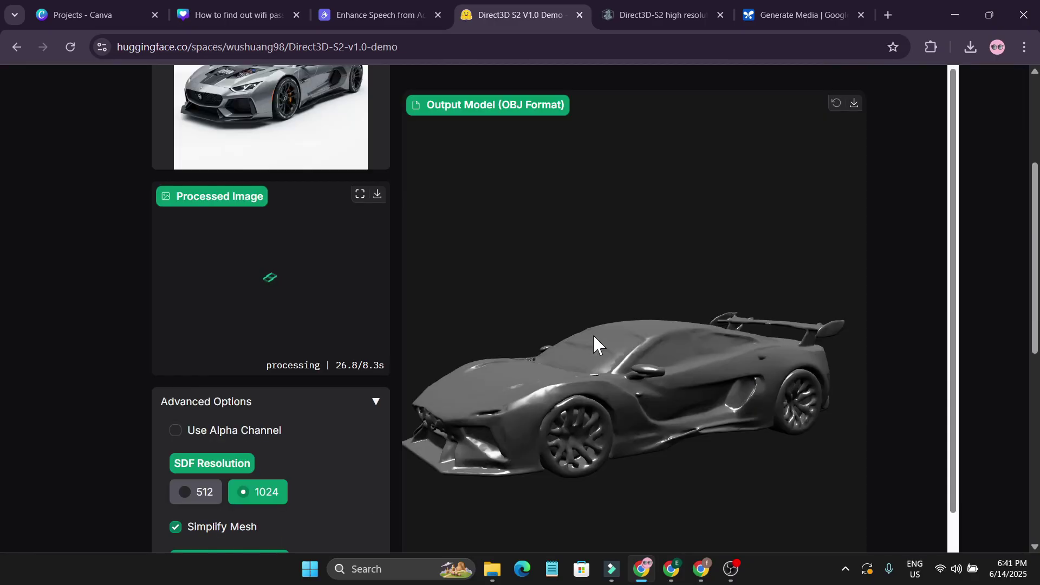
mouse_move(594, 336)
mouse_down()
mouse_move(589, 373)
mouse_move(631, 383)
mouse_move(603, 389)
mouse_move(690, 391)
mouse_move(687, 356)
mouse_move(598, 374)
mouse_move(630, 406)
mouse_move(713, 403)
mouse_move(753, 371)
mouse_move(497, 397)
mouse_up()
scroll(289, 402, down, 1)
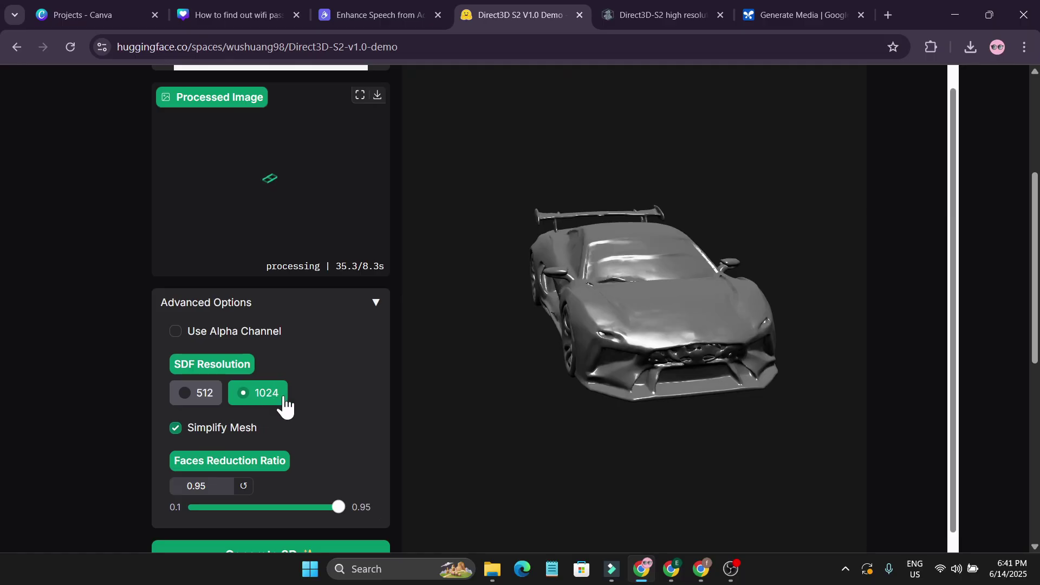
scroll(242, 328, up, 1)
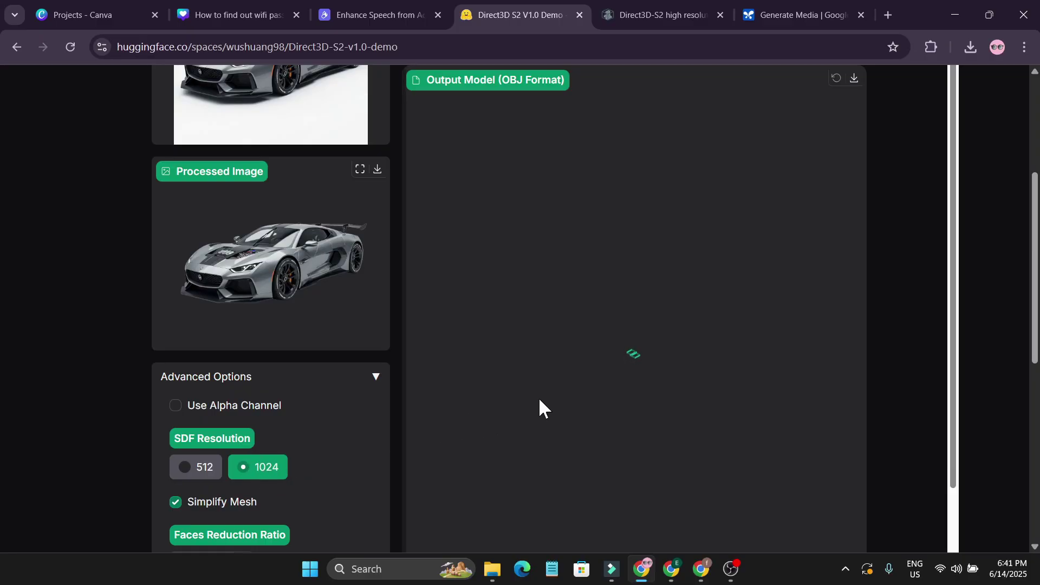
scroll(731, 372, down, 2)
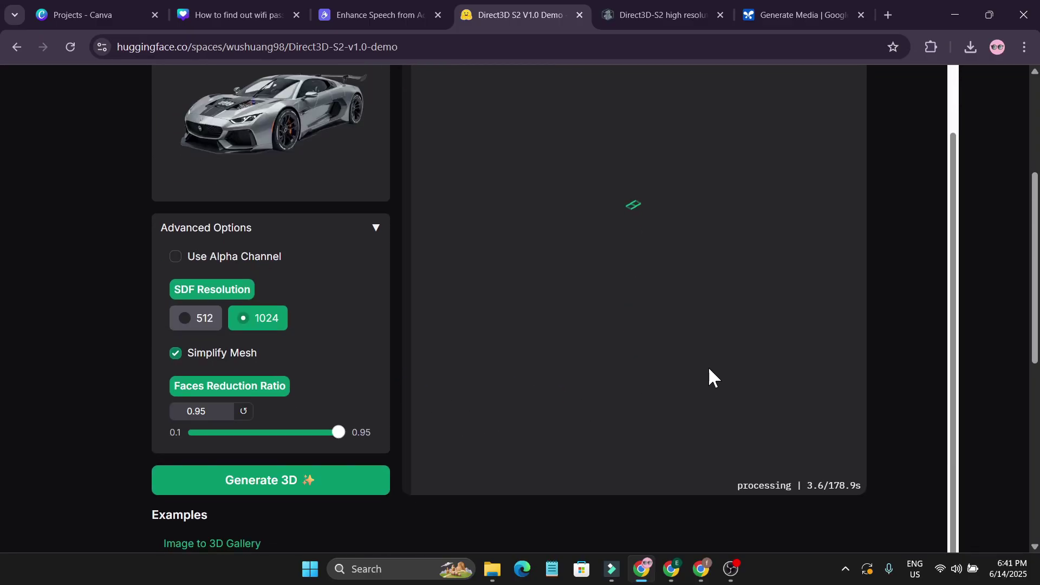
scroll(691, 345, up, 1)
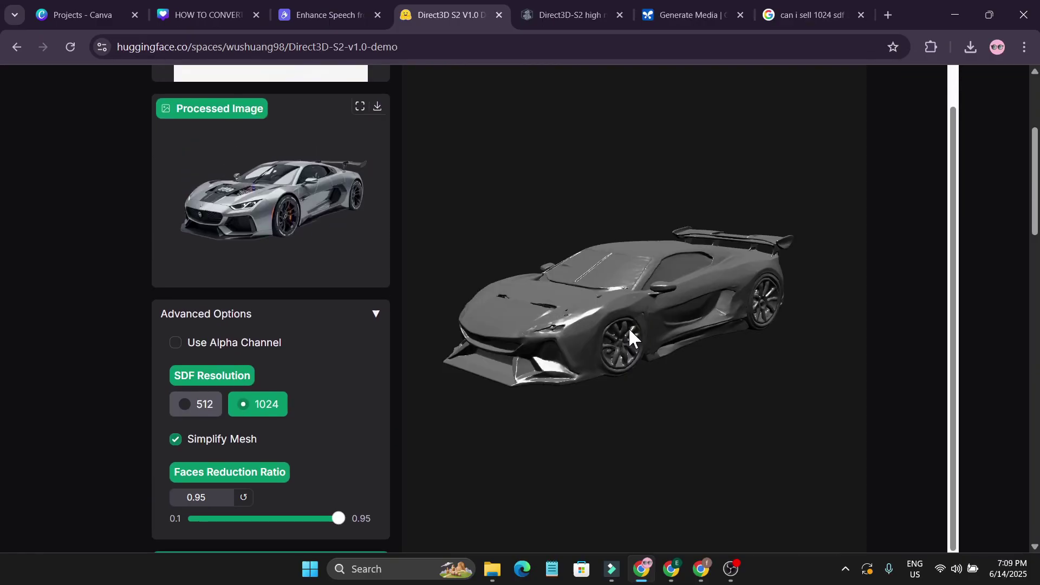
scroll(648, 310, up, 2)
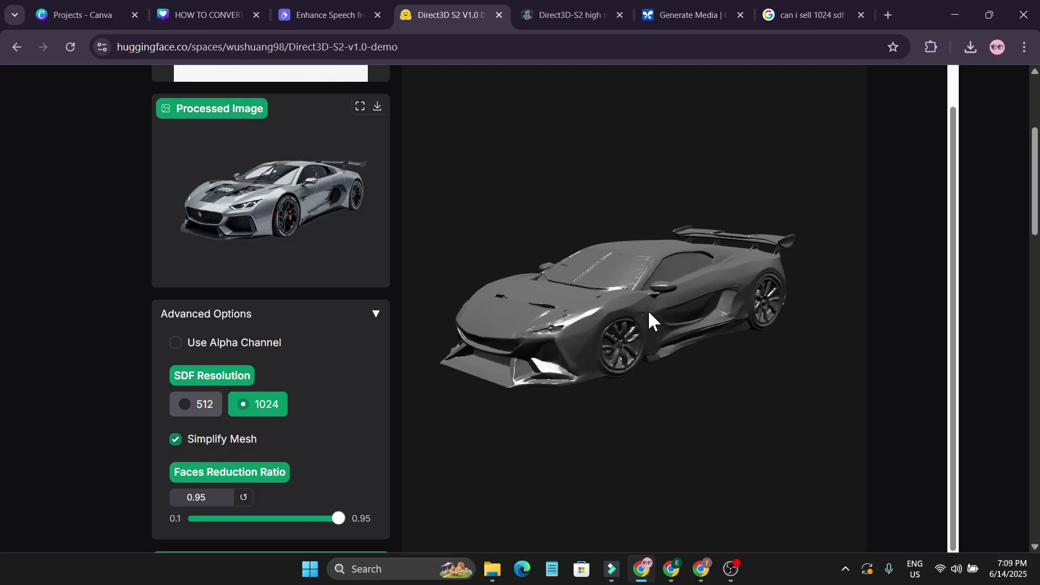
mouse_move(651, 315)
mouse_down()
mouse_move(626, 309)
mouse_move(695, 308)
mouse_move(676, 325)
mouse_move(654, 323)
mouse_up()
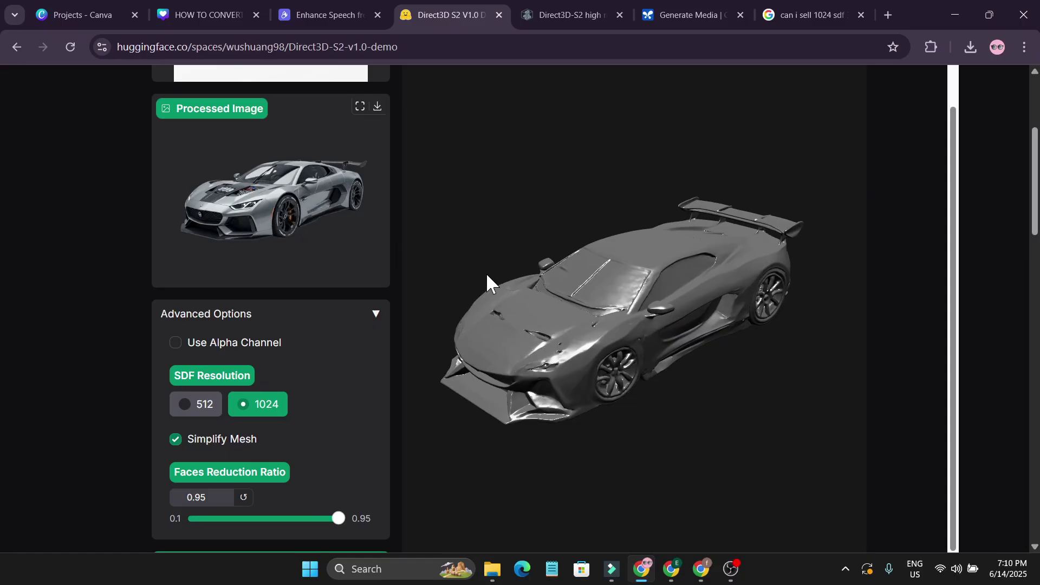
drag(642, 319, 531, 292)
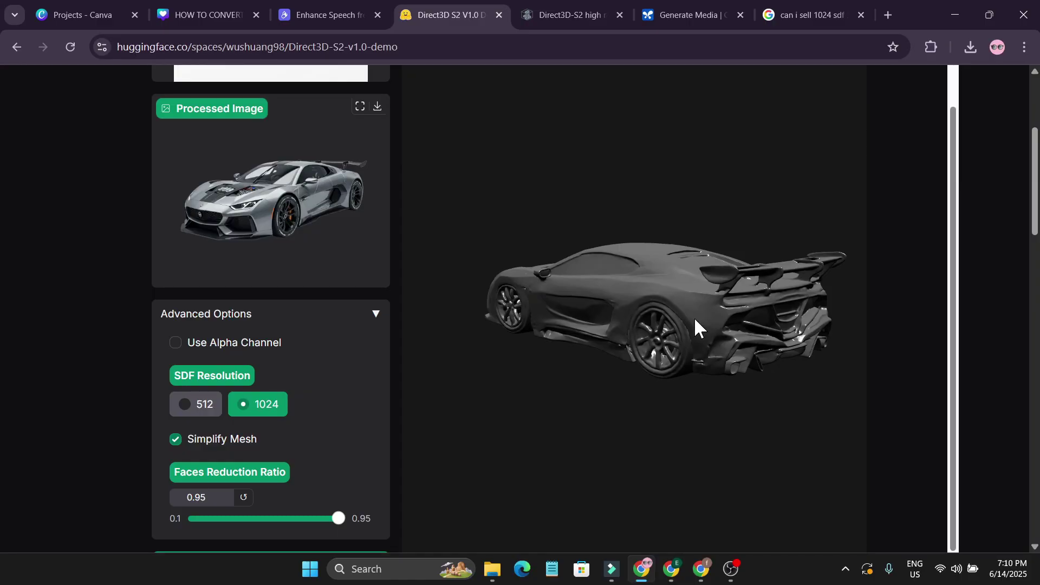
mouse_move(694, 317)
mouse_down()
mouse_move(536, 302)
mouse_move(784, 316)
mouse_move(540, 287)
mouse_up()
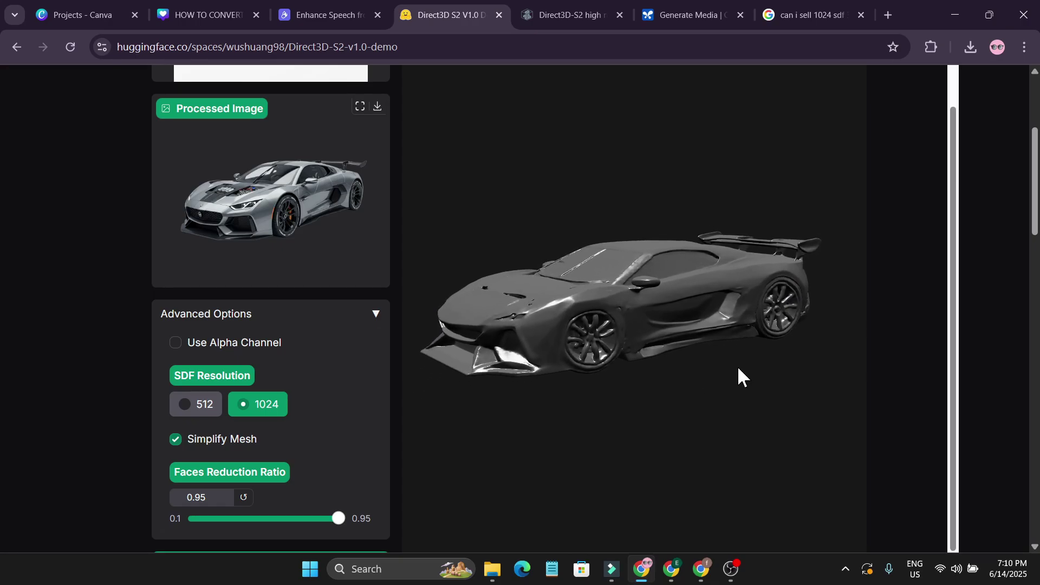
scroll(912, 365, up, 2)
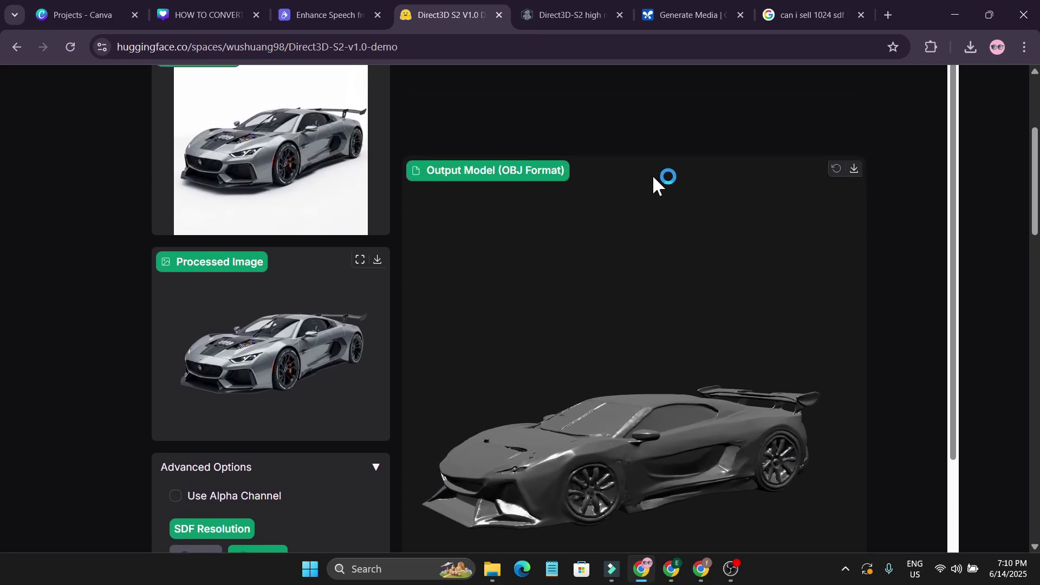
- Download the 26.7 MB OBJ car model and check it in Chrome's download list
click(853, 171)
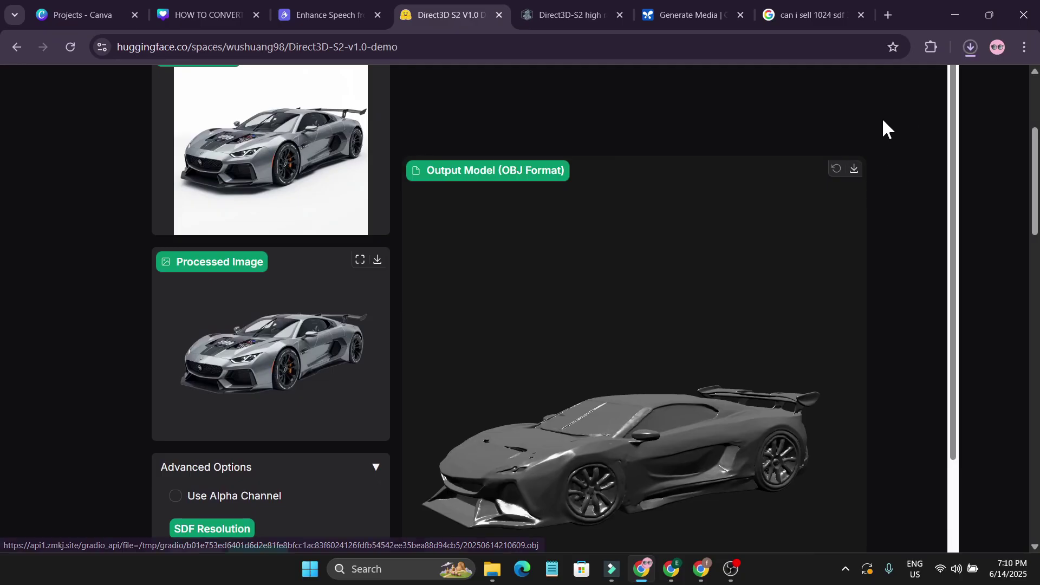
click(969, 50)
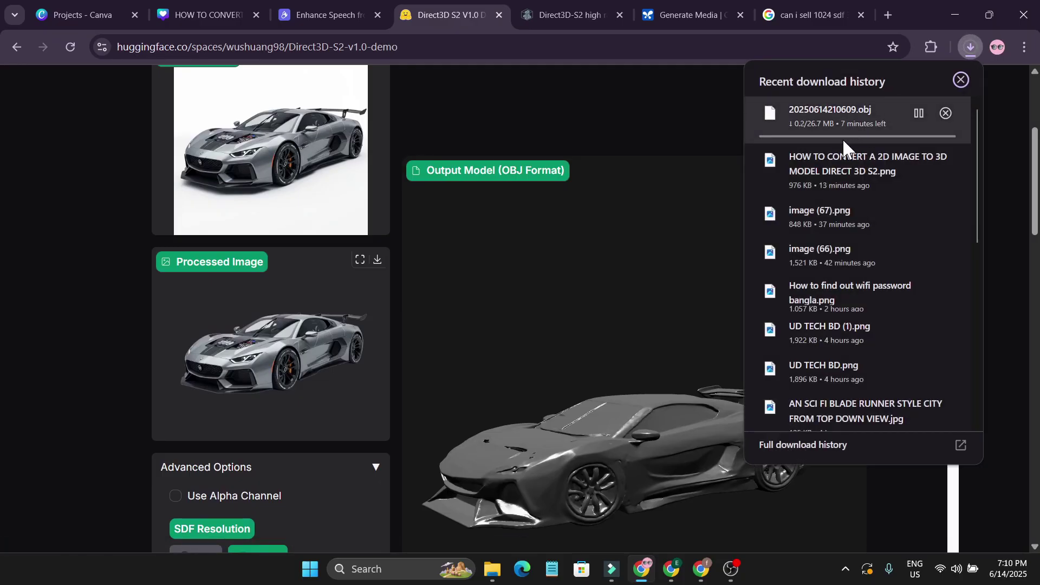
click(682, 138)
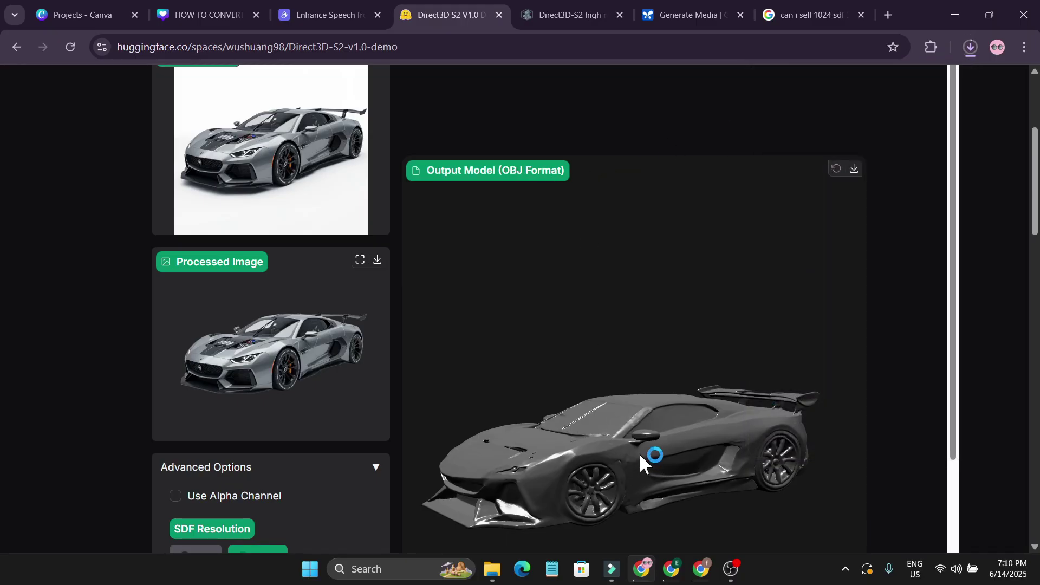
scroll(640, 460, down, 2)
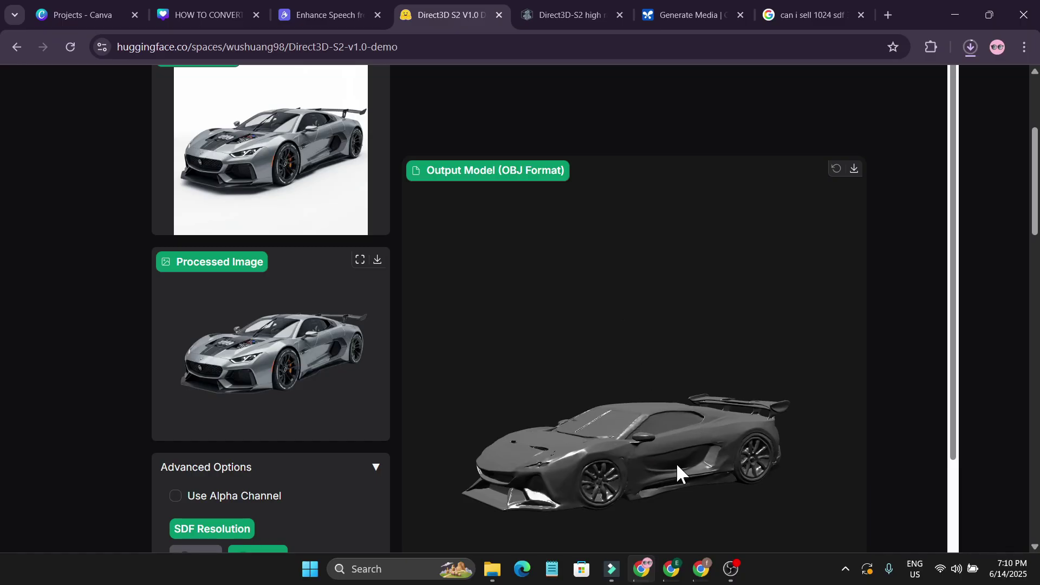
scroll(668, 461, up, 2)
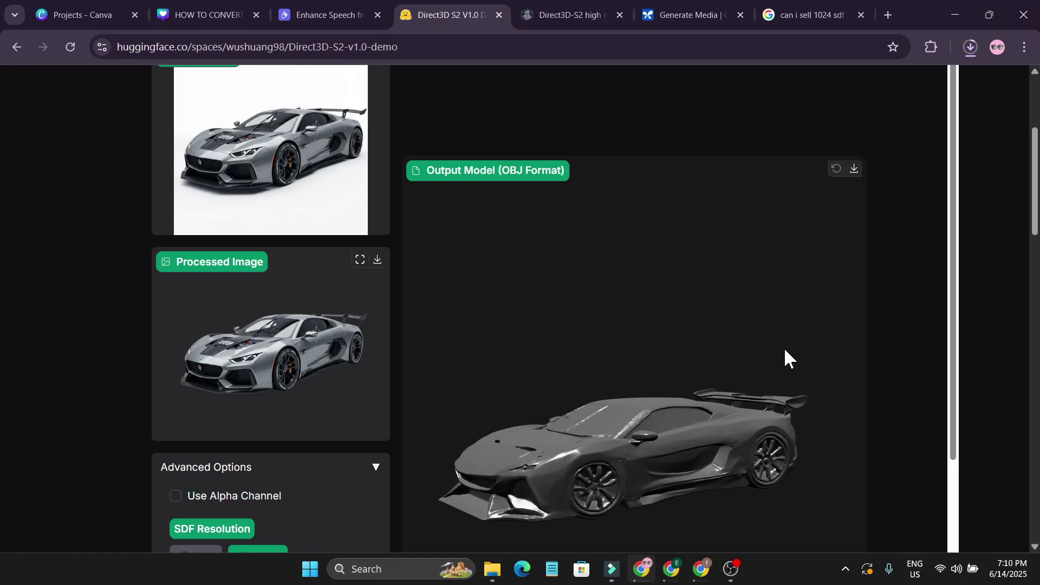
scroll(824, 382, down, 1)
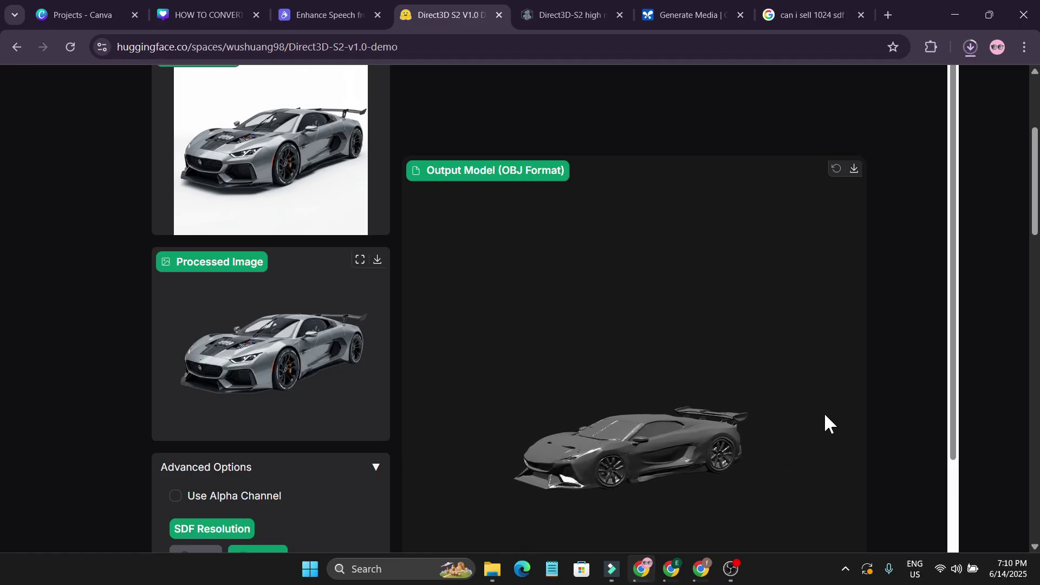
scroll(731, 441, up, 1)
scroll(794, 464, down, 1)
mouse_move(794, 465)
mouse_down()
mouse_move(715, 388)
mouse_move(771, 373)
mouse_up()
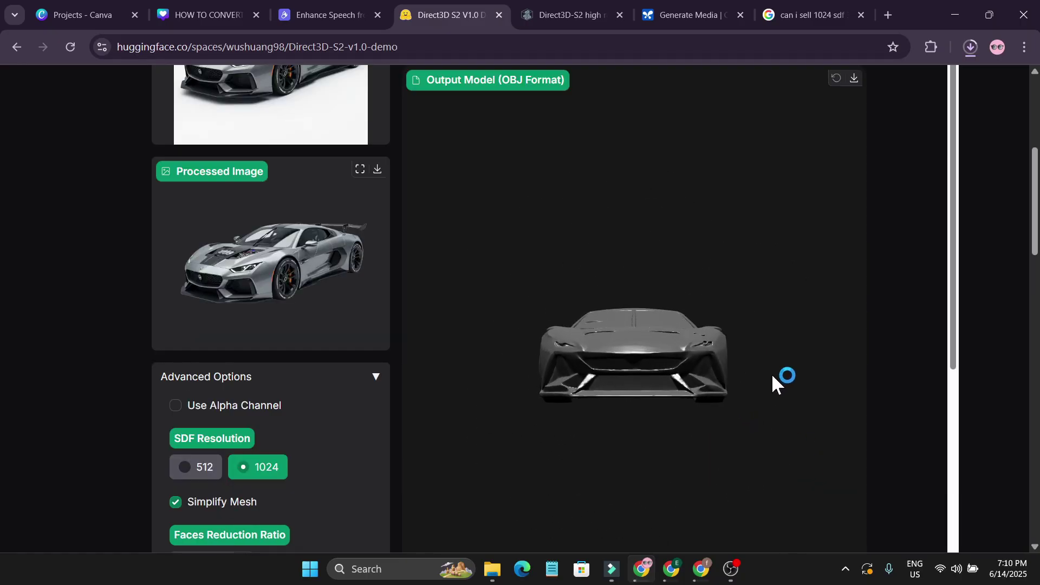